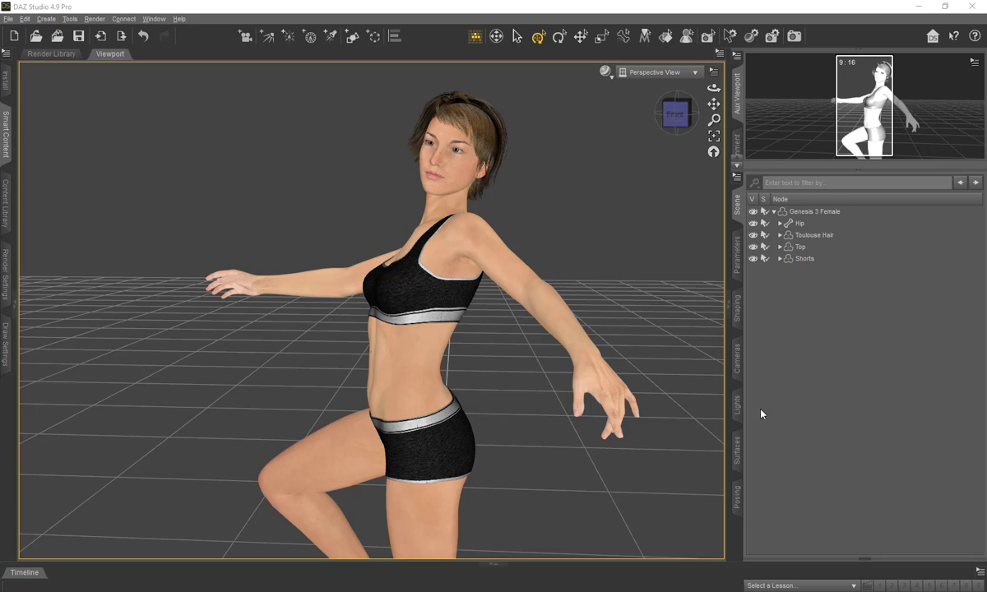
Select the Genesis 3 Female figure and locate its Nose Size morph in Parameters.
click(802, 213)
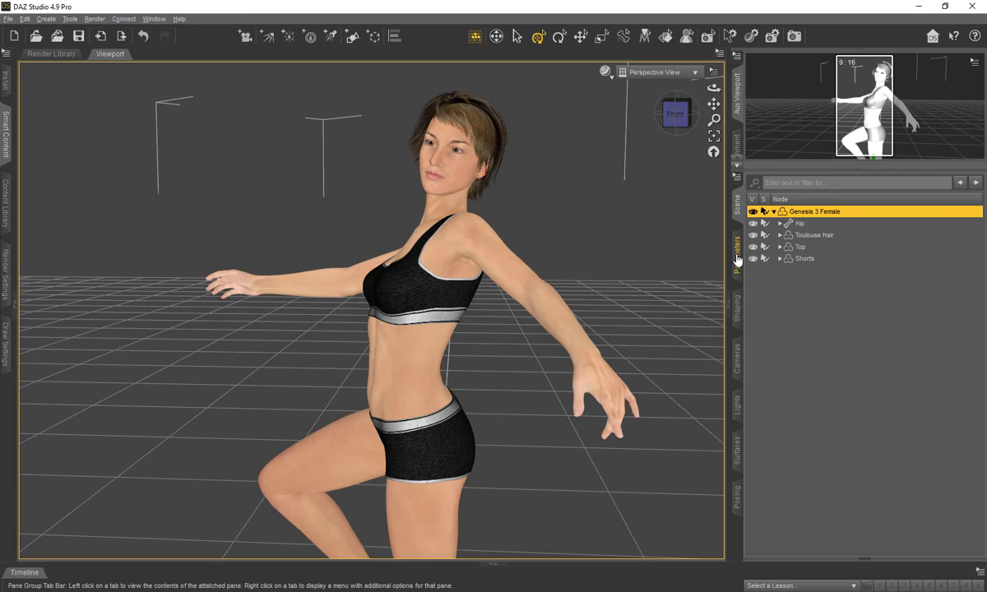
click(736, 257)
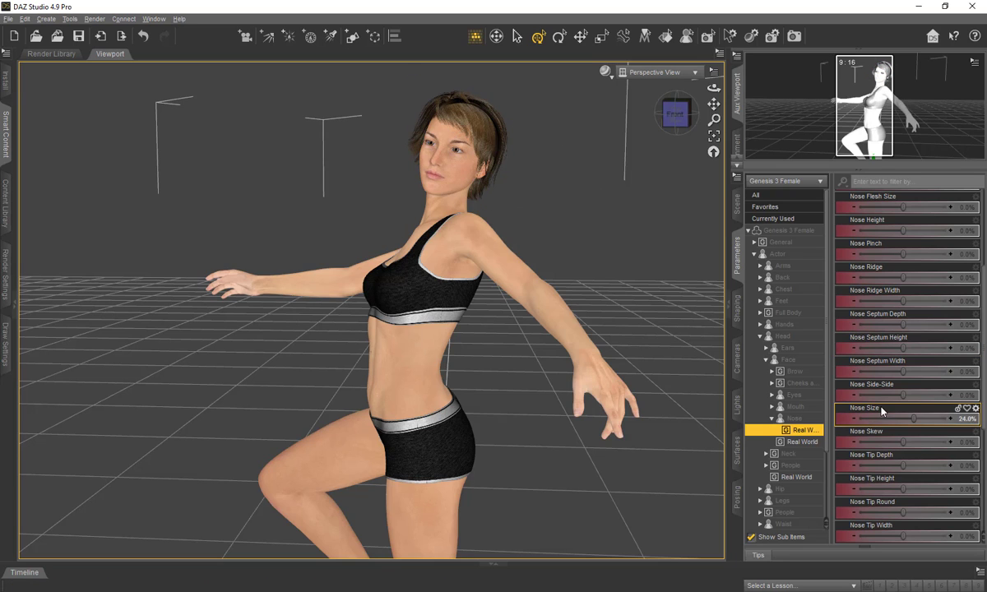
click(883, 271)
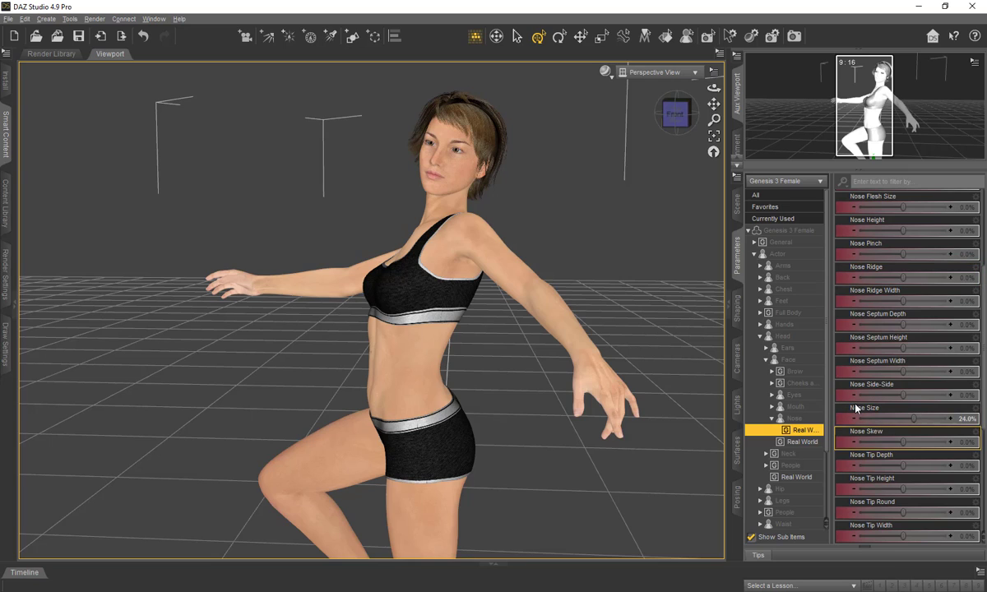
click(863, 435)
click(855, 415)
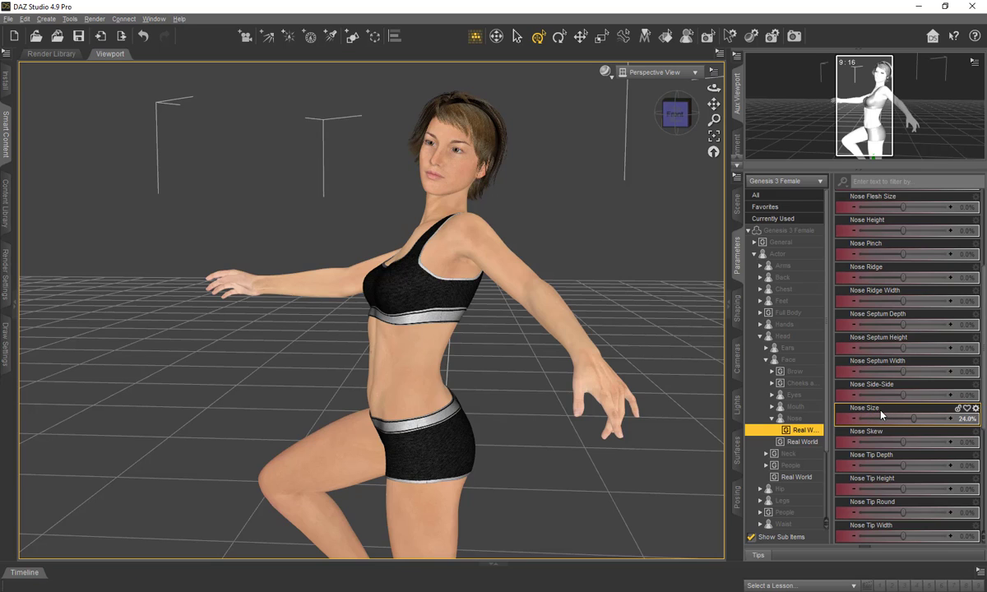
mouse_move(970, 301)
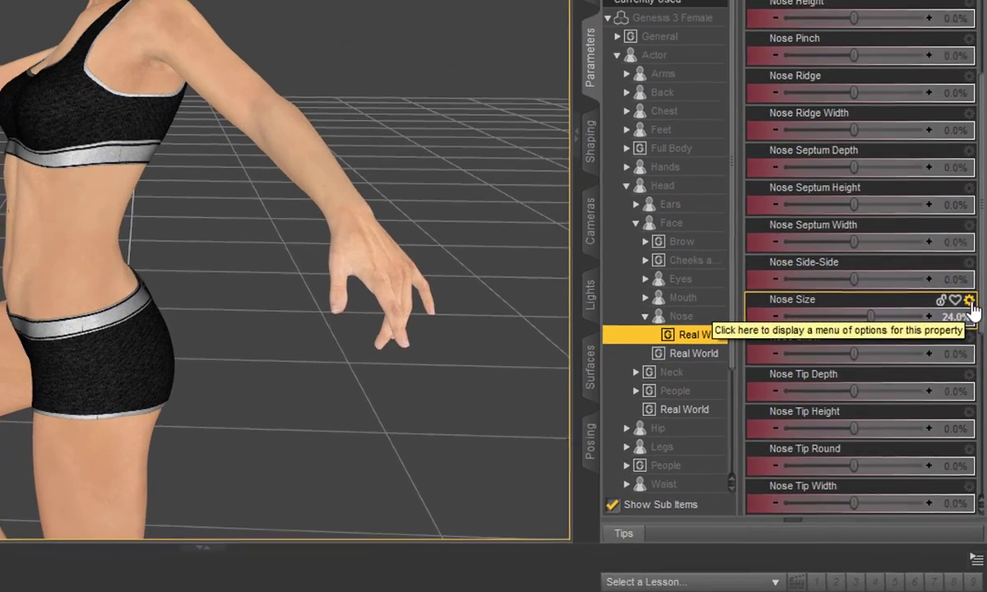
Copy the Nose Size morph's internal name PHMNoseSize from its Parameter Settings.
click(974, 373)
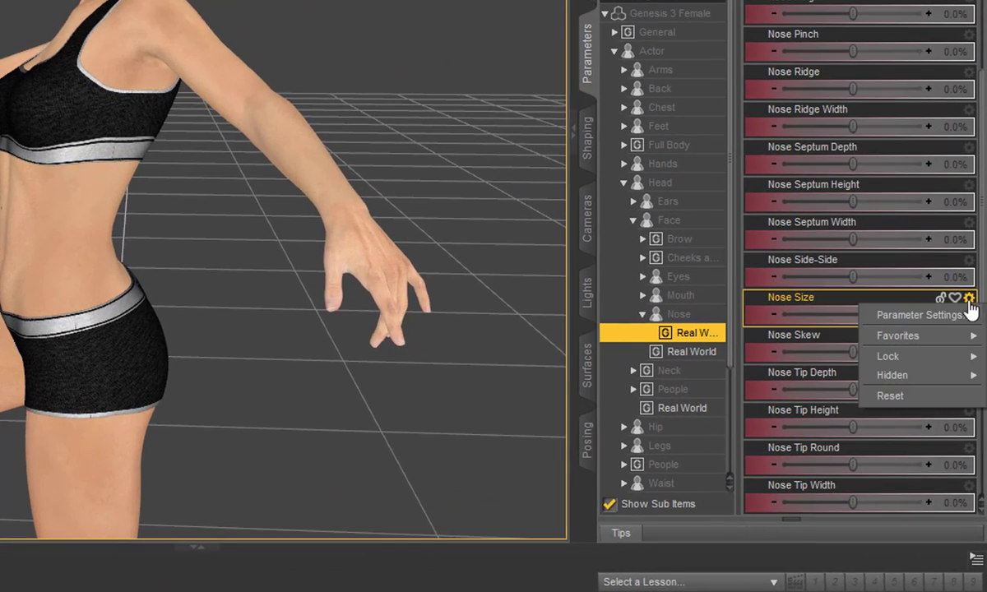
click(922, 315)
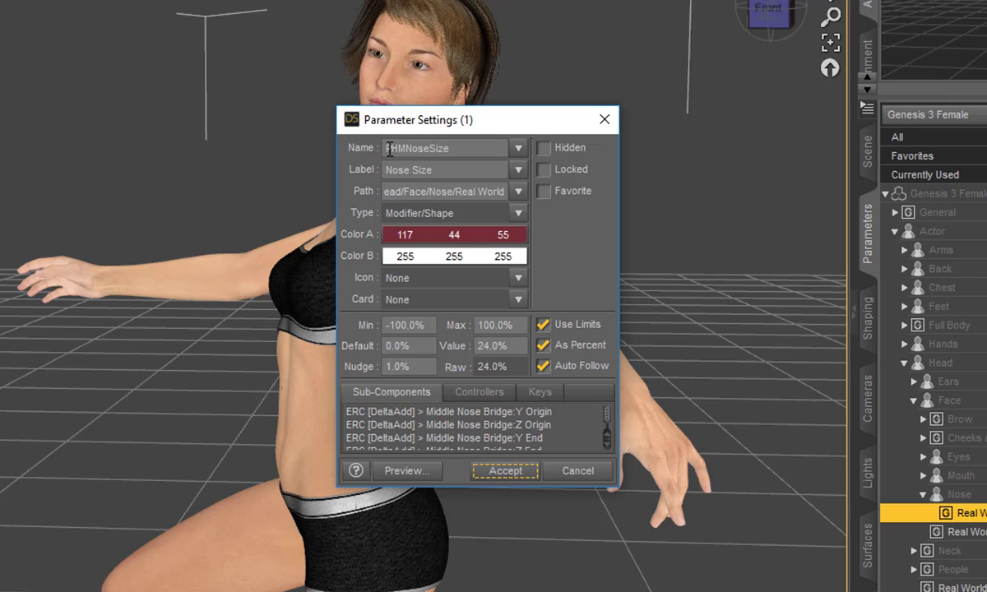
drag(362, 139, 463, 145)
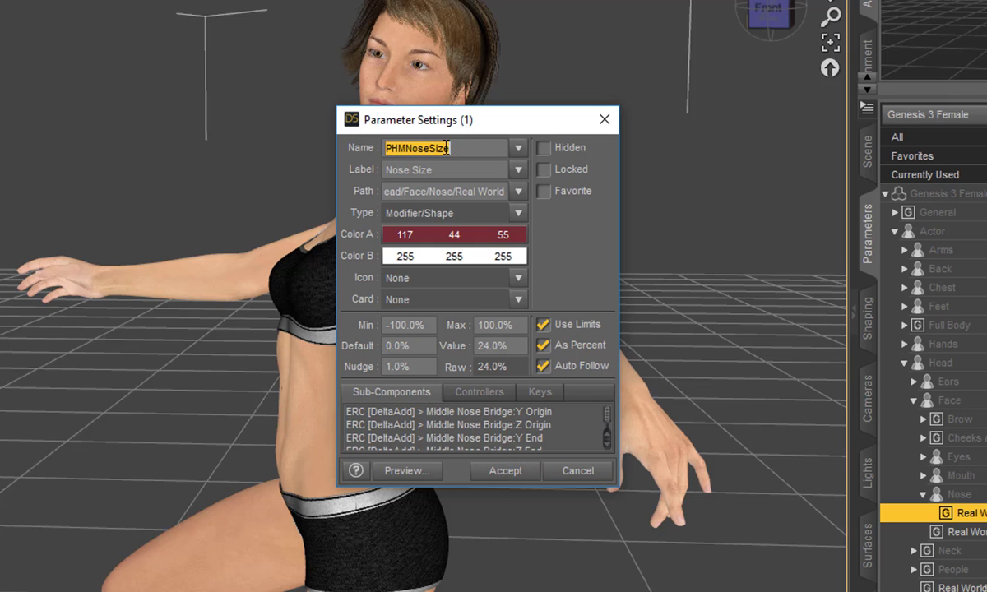
right_click(418, 141)
click(445, 212)
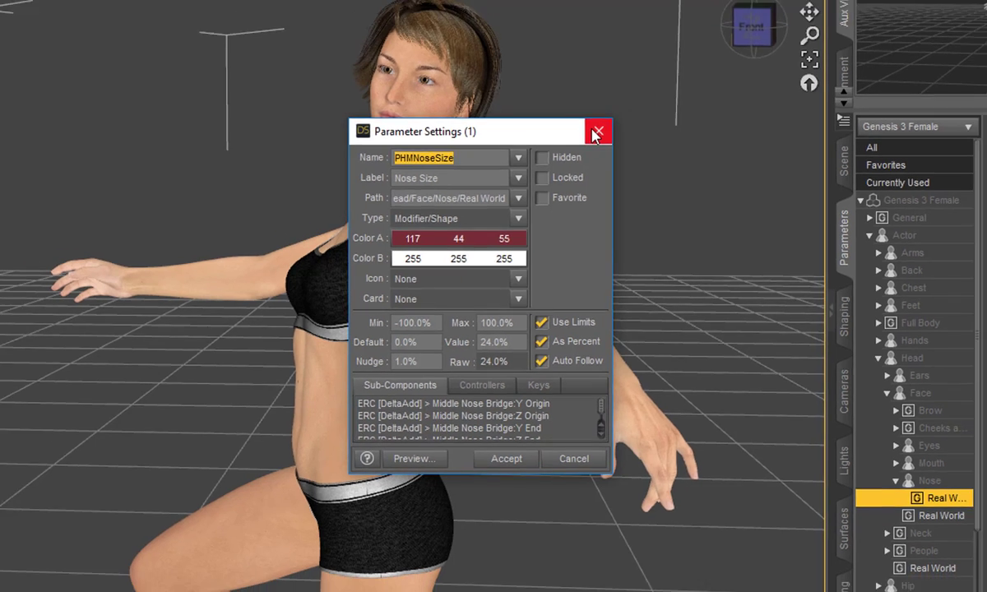
click(605, 119)
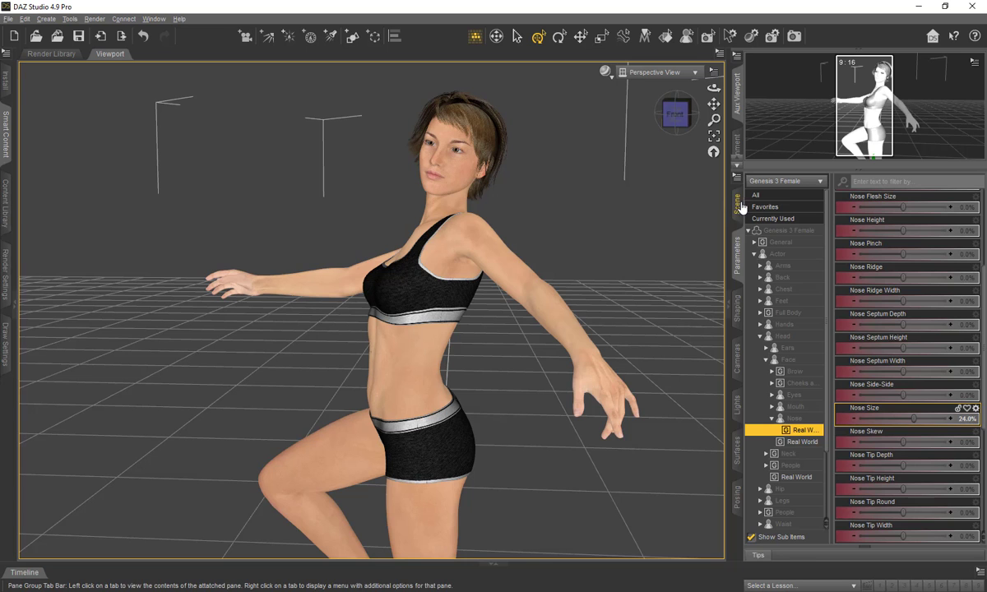
Export the figure with hair and clothing as Autodesk FBX over woman.fbx in DazTemp.
click(739, 204)
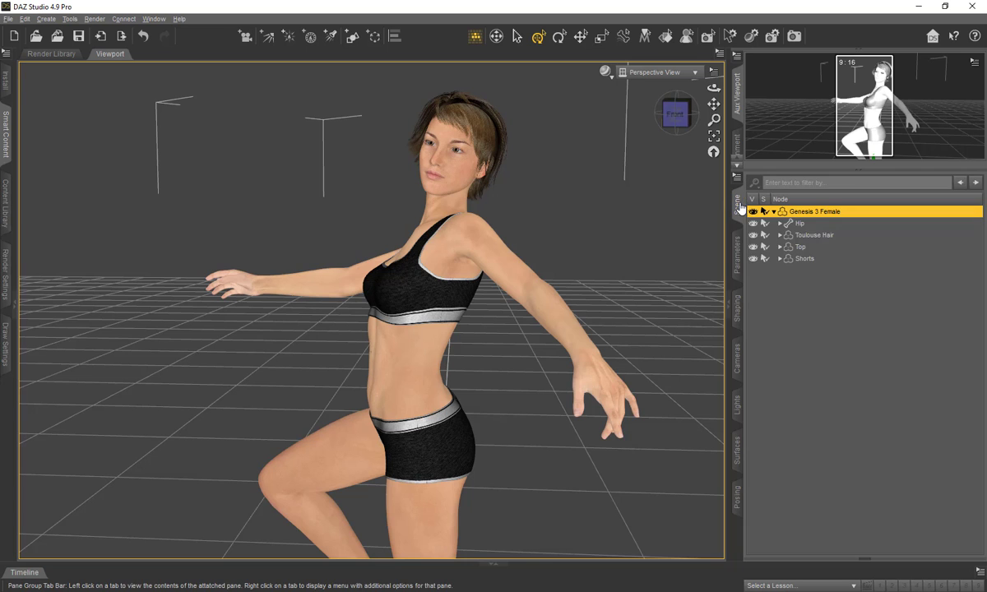
shift+click(810, 257)
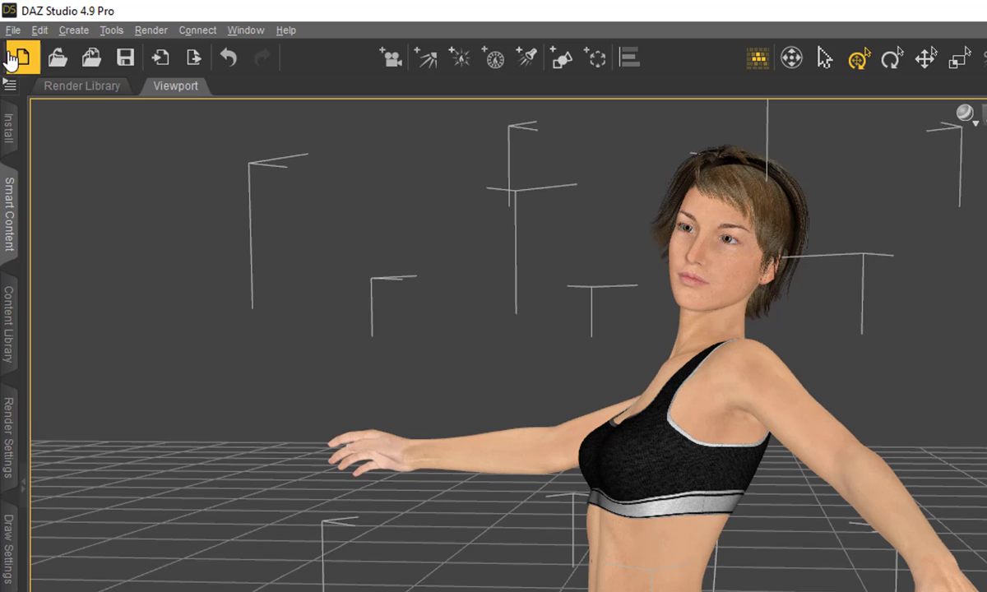
click(9, 18)
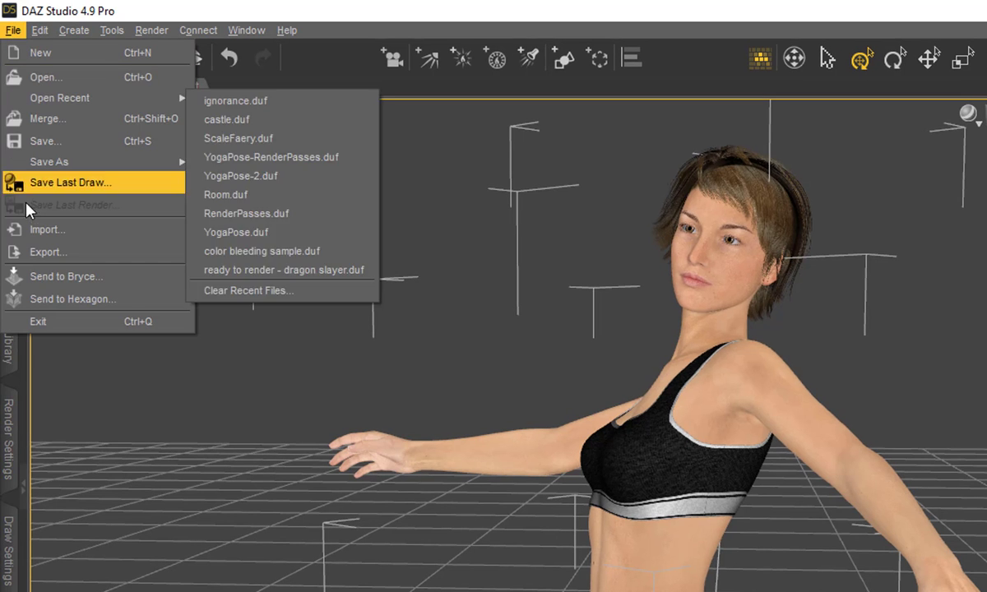
click(31, 251)
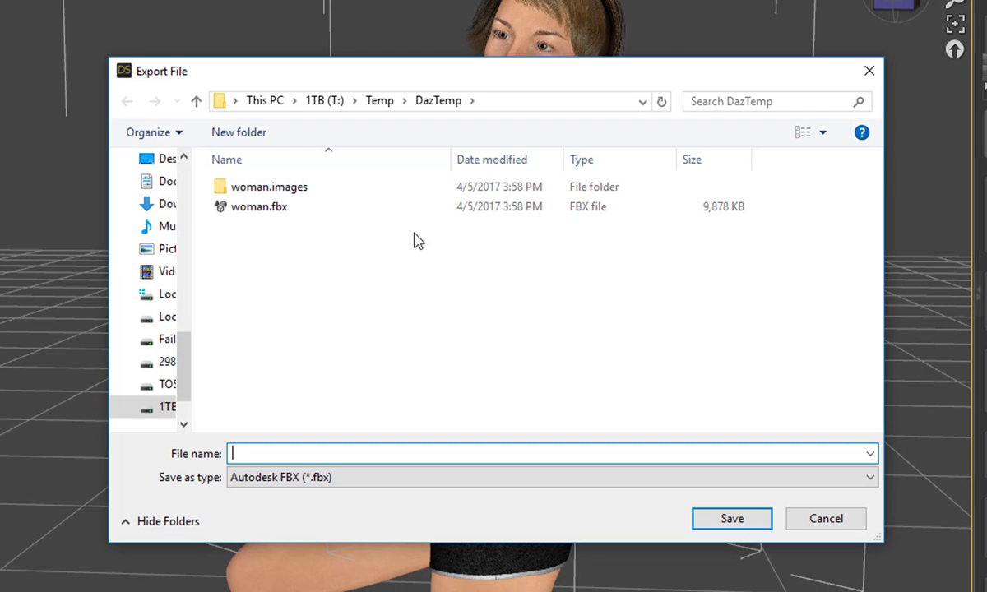
click(258, 211)
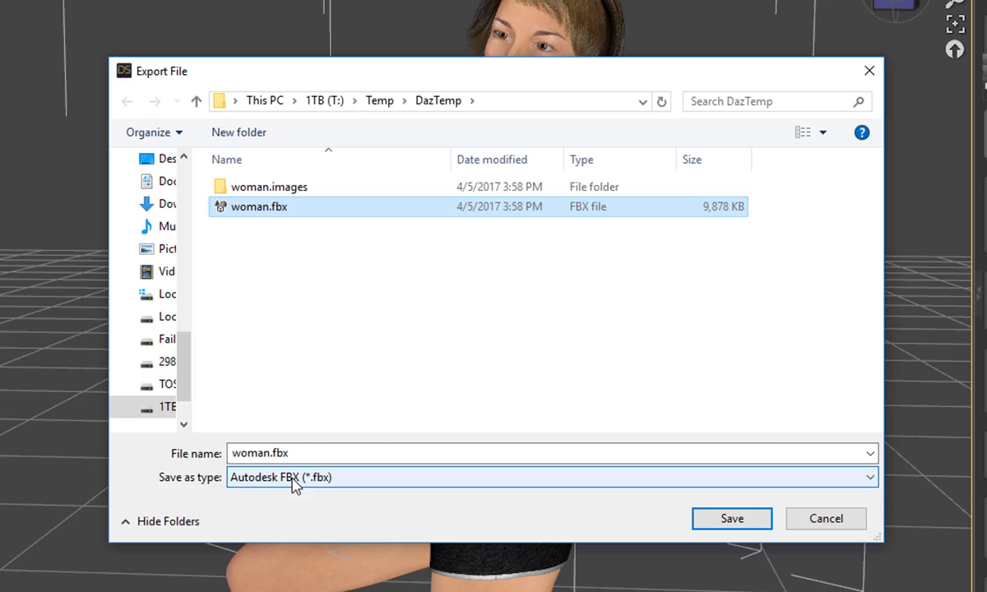
click(293, 482)
click(292, 539)
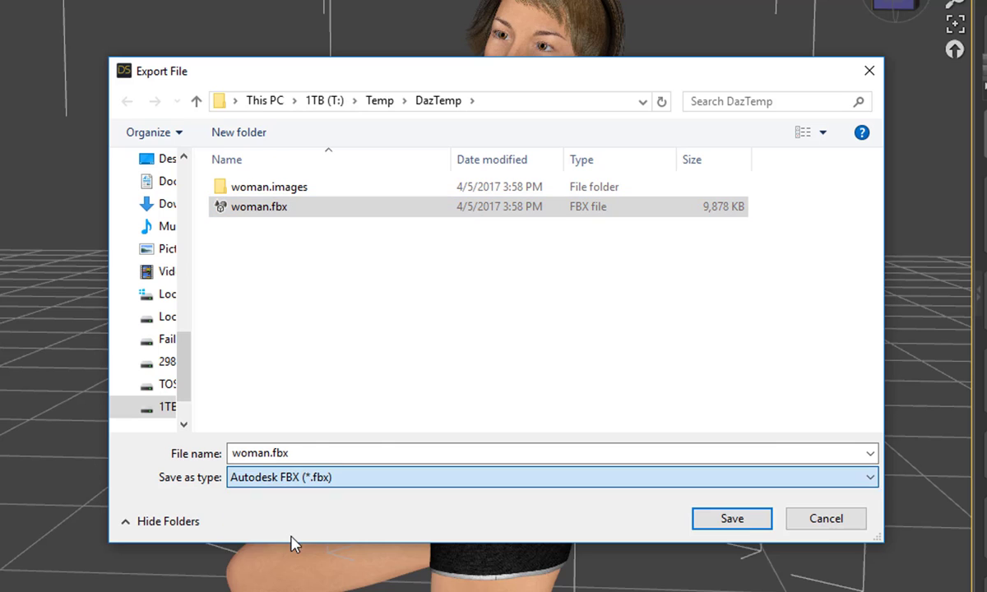
click(732, 520)
Confirm replacing woman.fbx and paste PHMNoseSize as a morph export rule's match name.
click(564, 306)
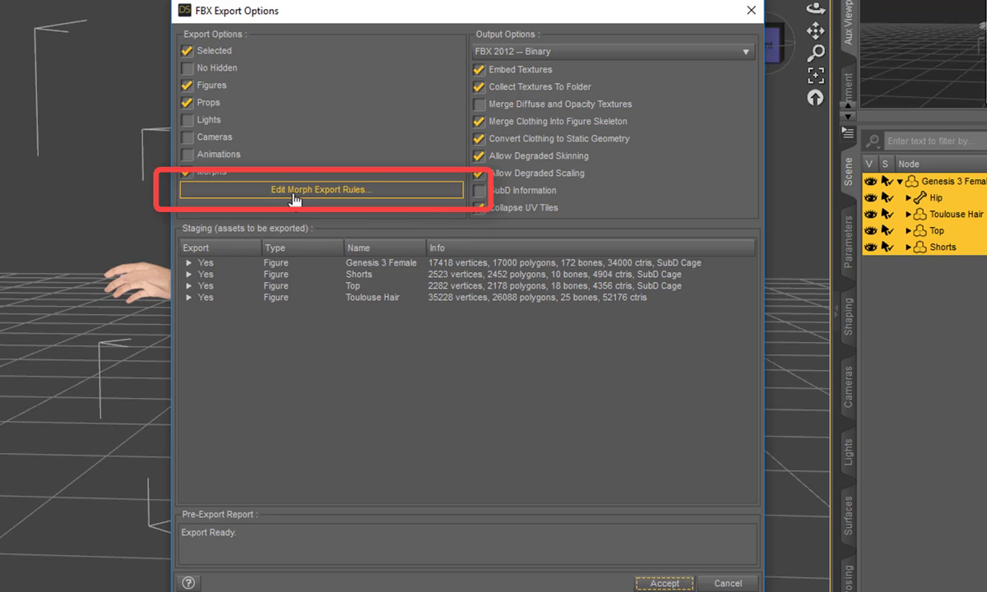
click(320, 190)
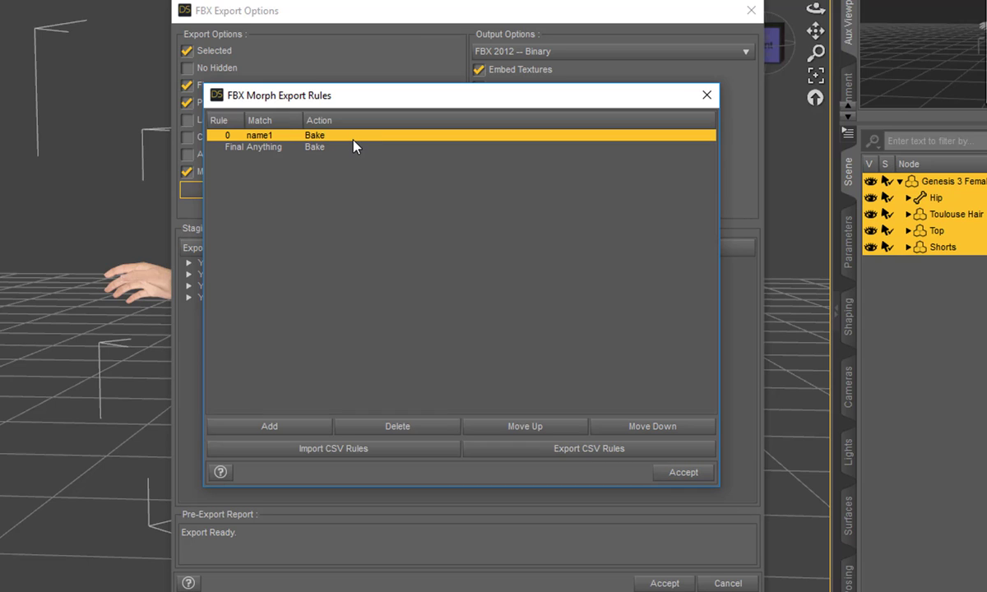
double_click(269, 138)
right_click(266, 135)
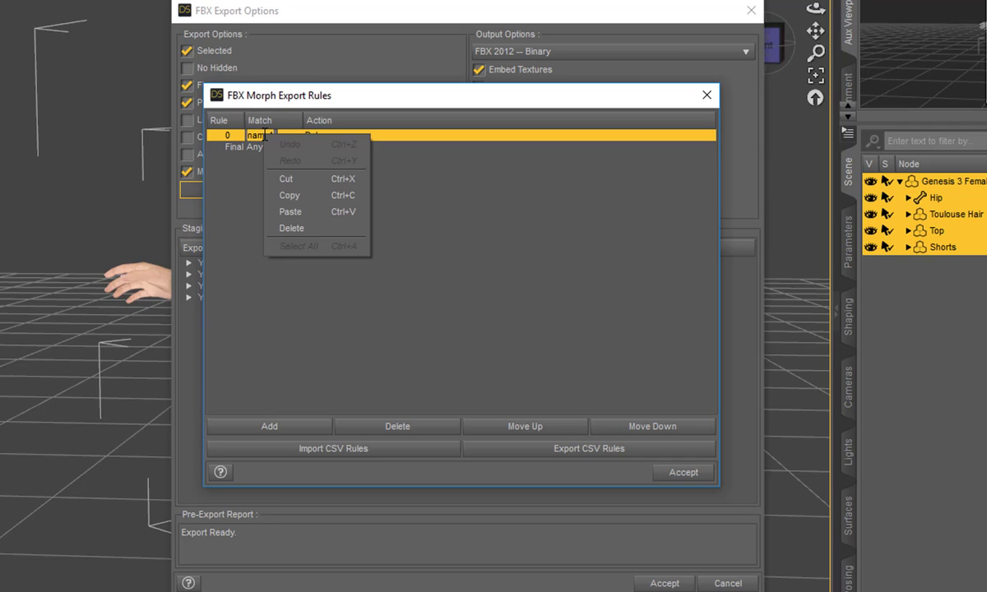
click(272, 212)
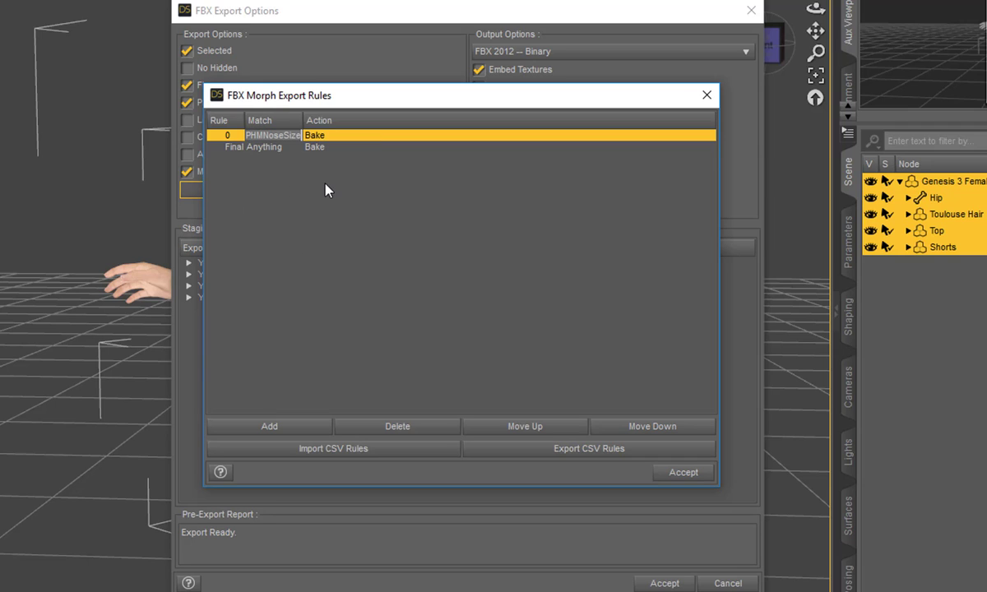
key(Return)
drag(304, 114, 320, 116)
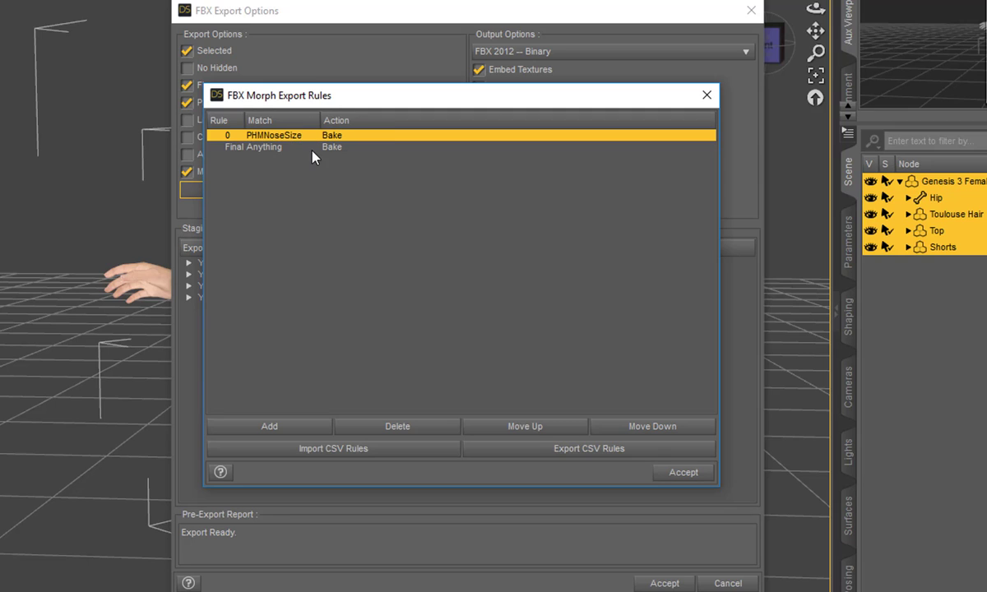
Remove the placeholder rules, leaving only PHMNoseSize set to Export, and accept the rules.
click(276, 426)
click(277, 427)
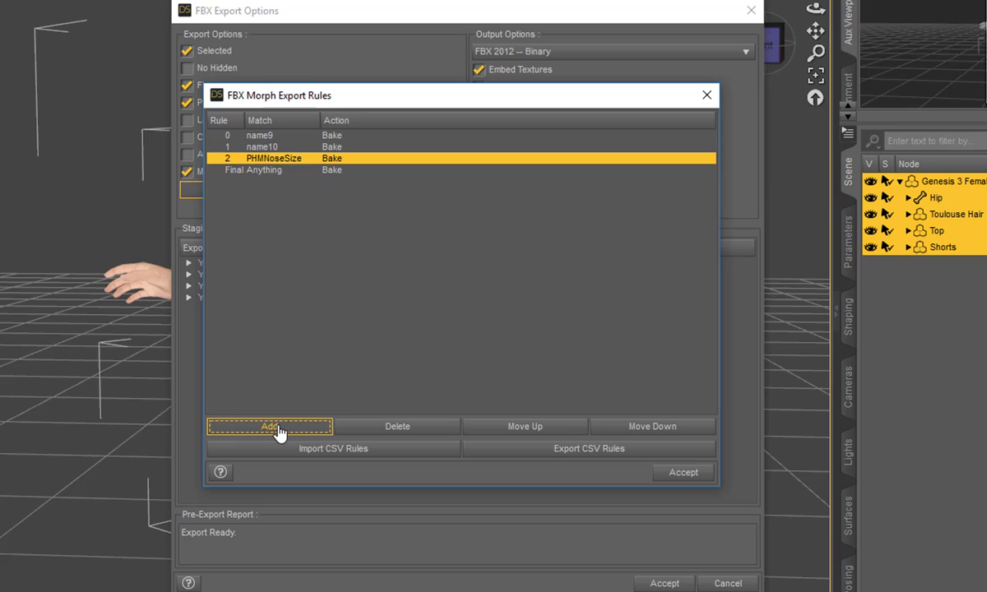
click(277, 427)
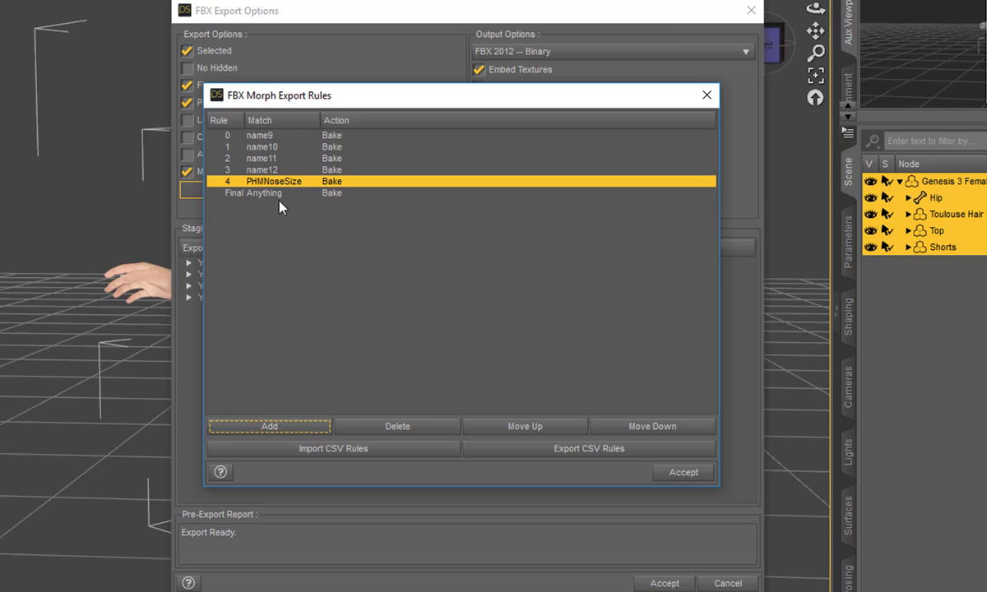
click(255, 135)
click(367, 428)
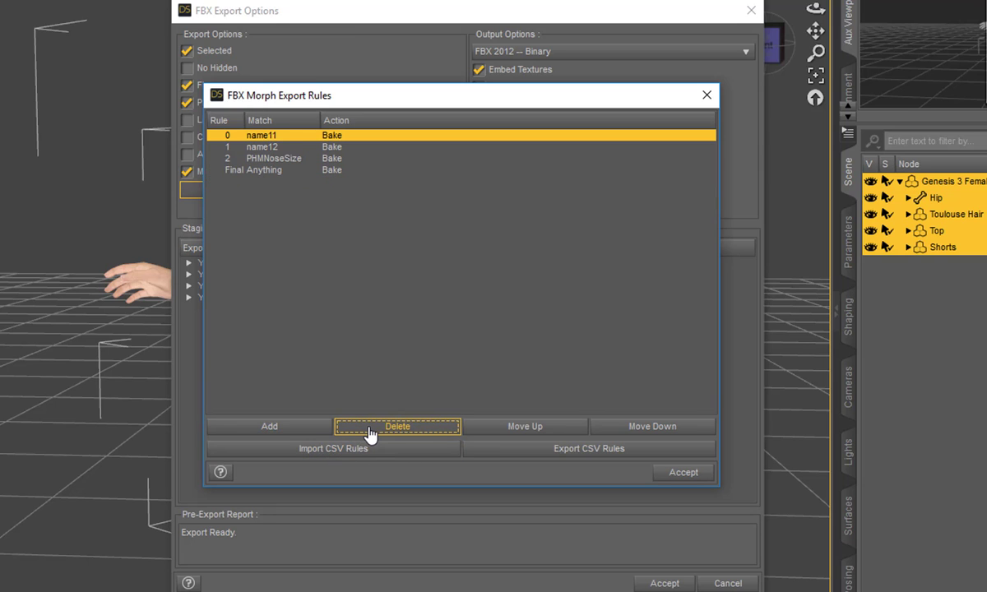
click(367, 428)
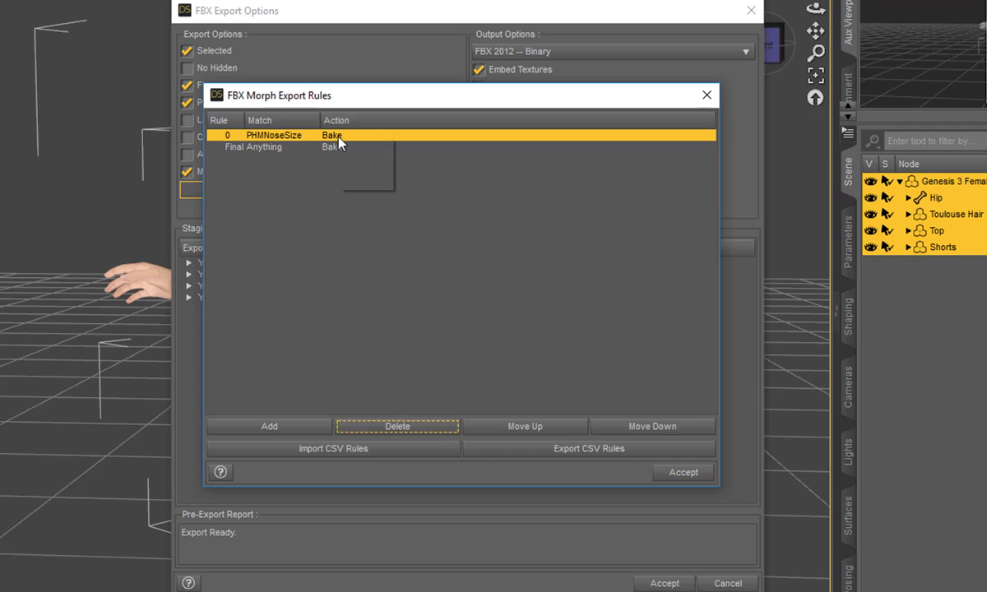
click(336, 134)
click(351, 163)
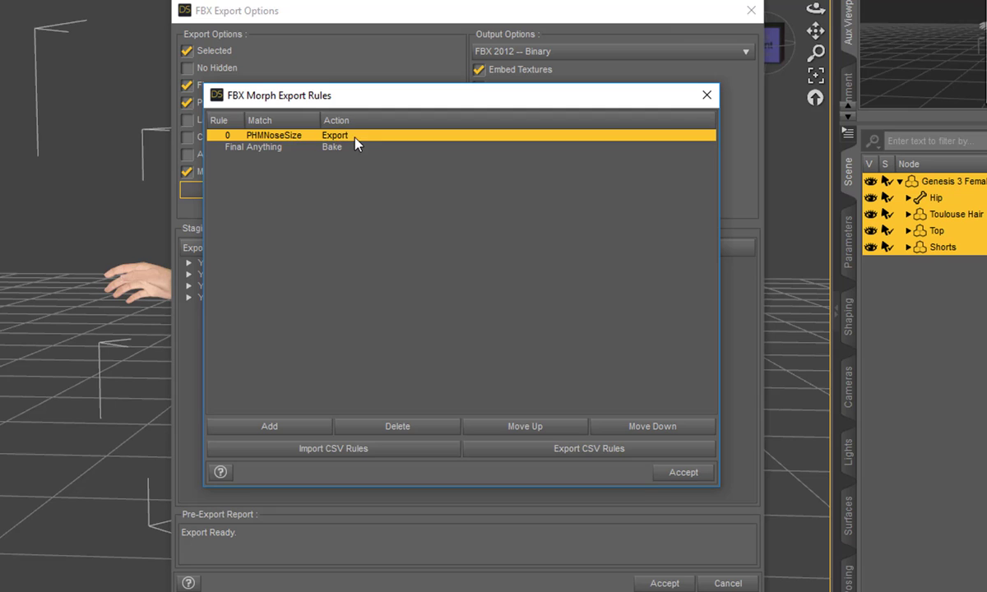
click(682, 473)
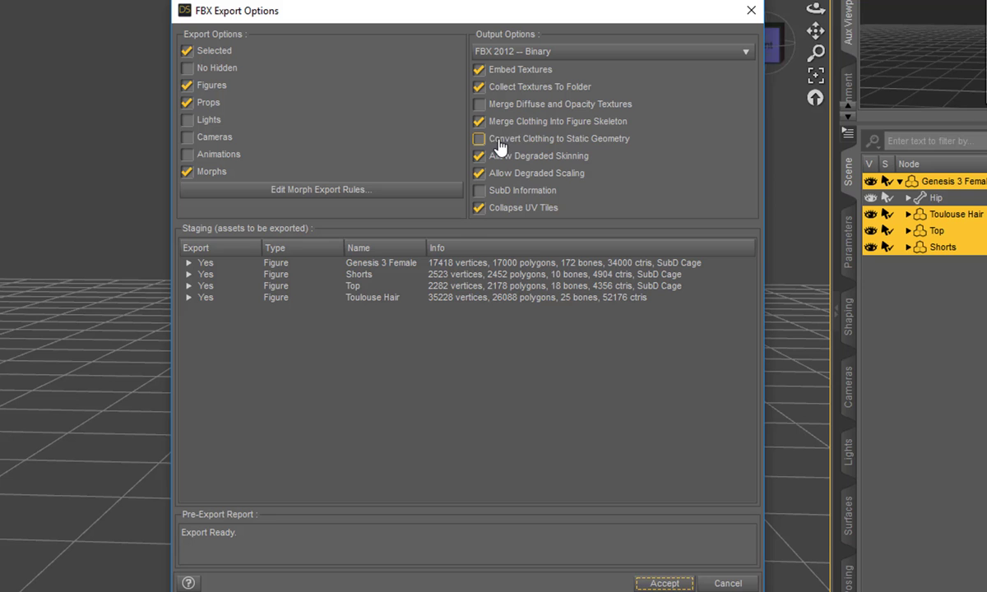
Run the FBX export, then import woman.fbx into Blender with automatic bone orientation.
click(658, 581)
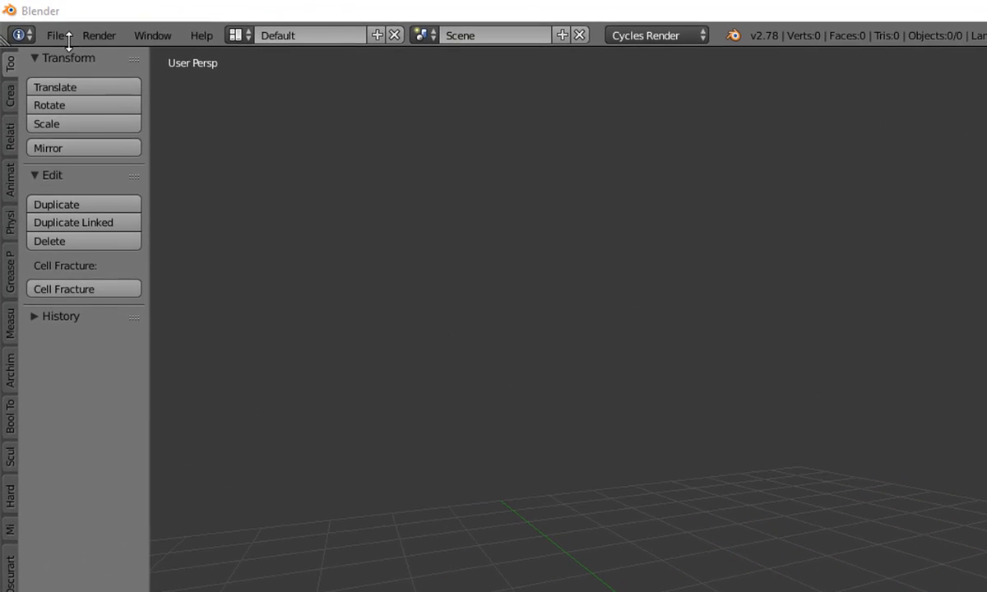
click(35, 21)
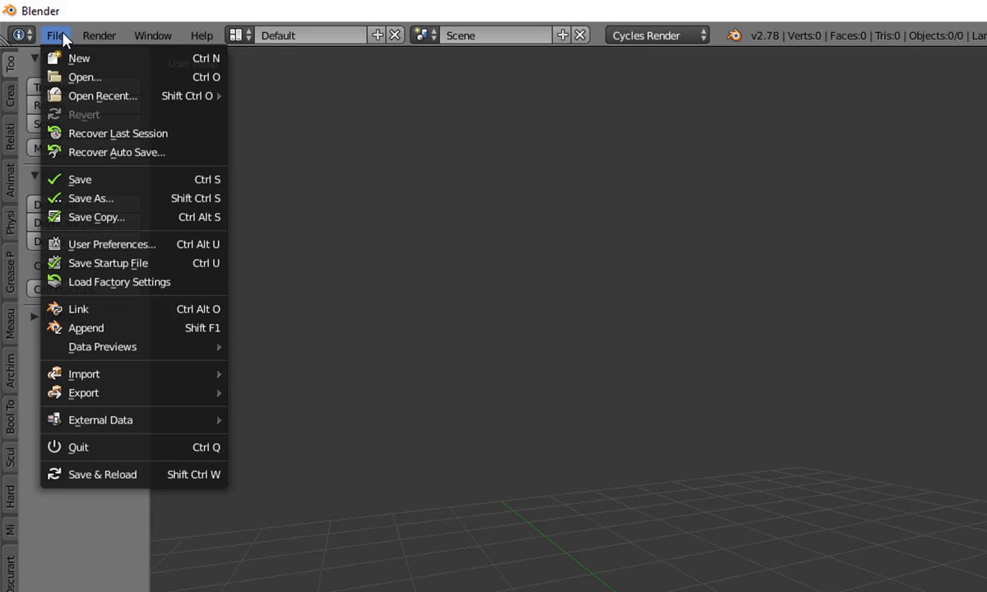
mouse_move(131, 375)
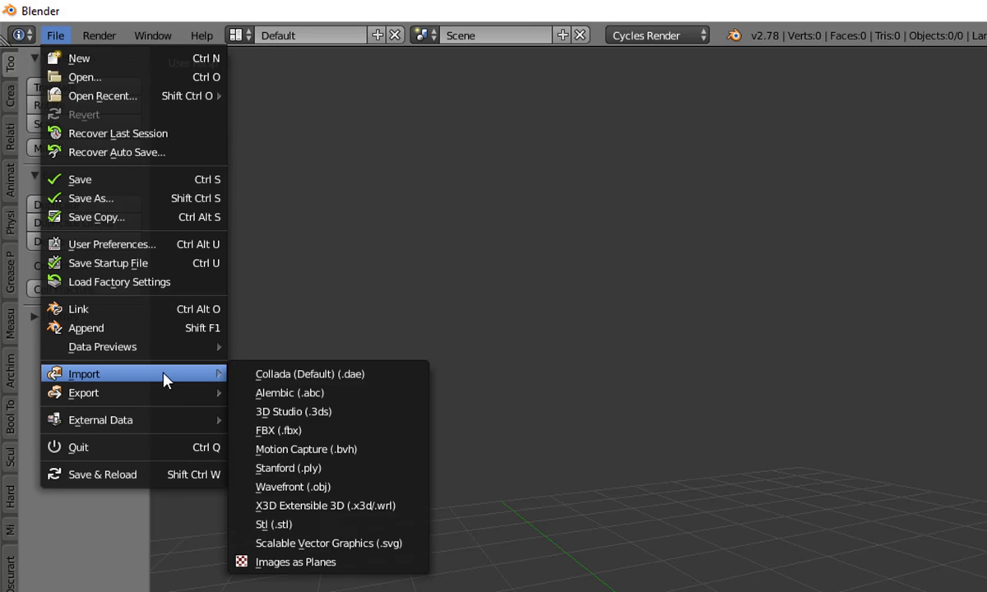
click(311, 434)
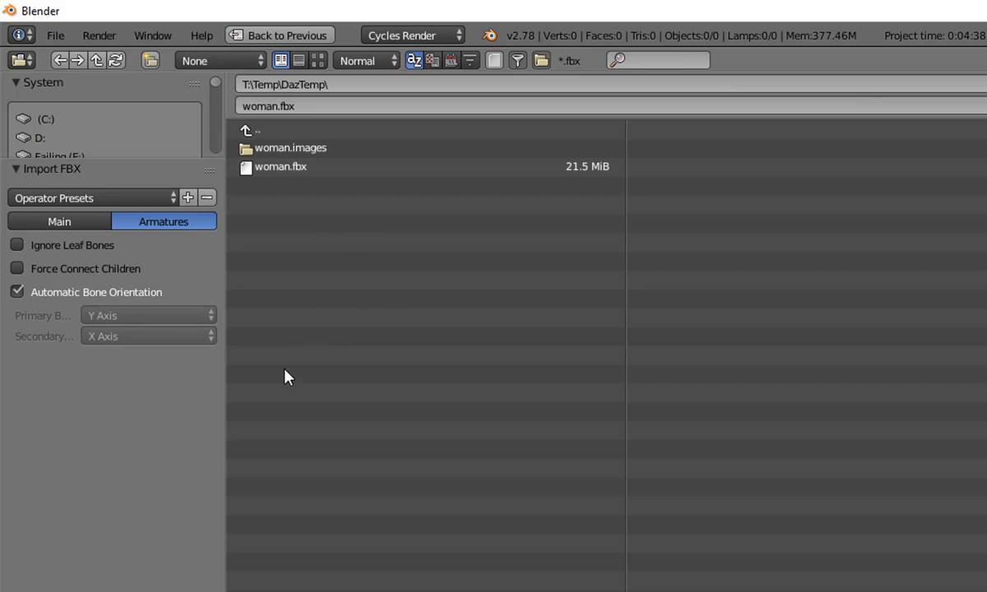
click(268, 170)
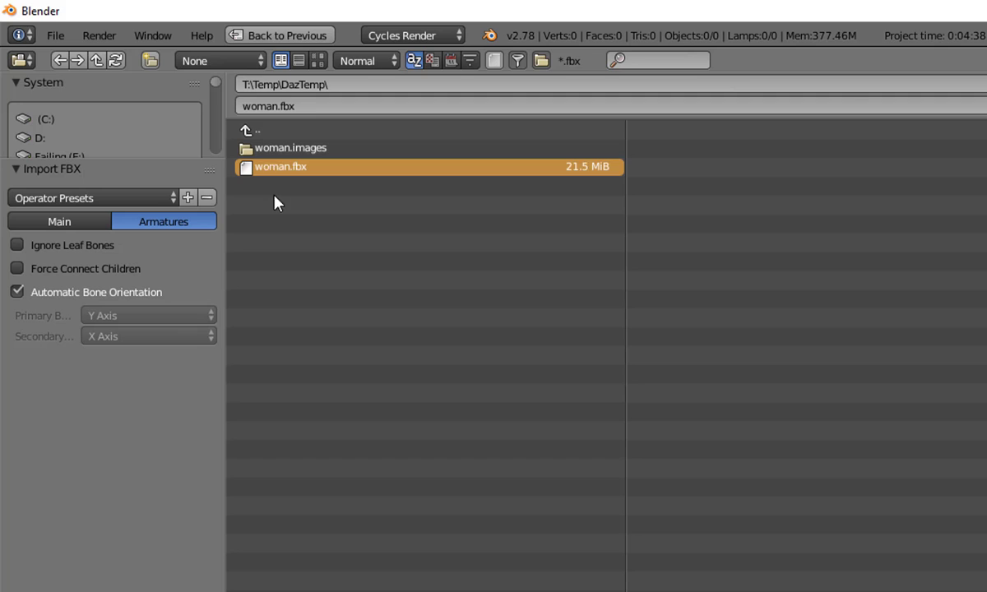
click(57, 223)
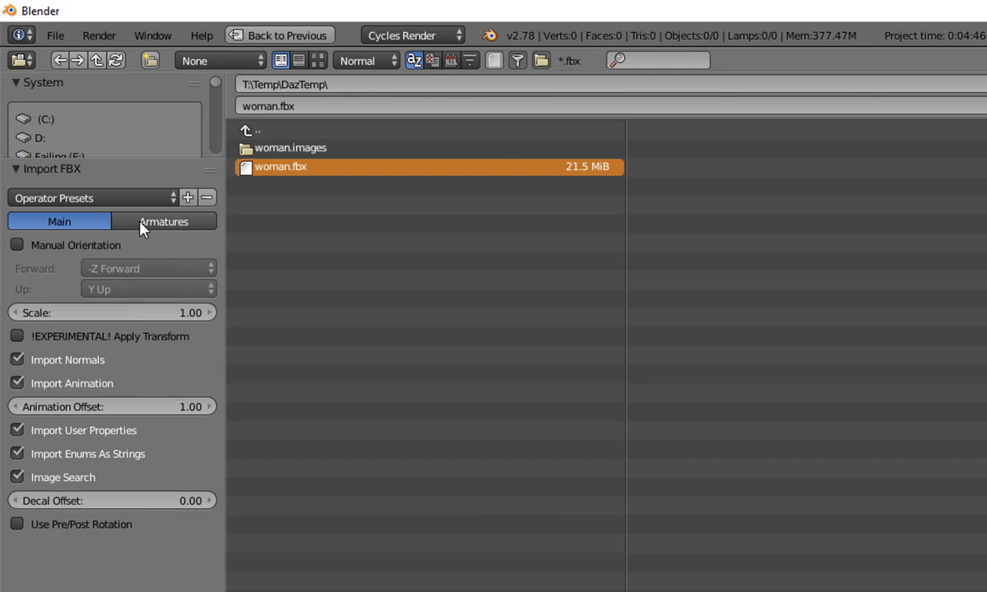
click(160, 222)
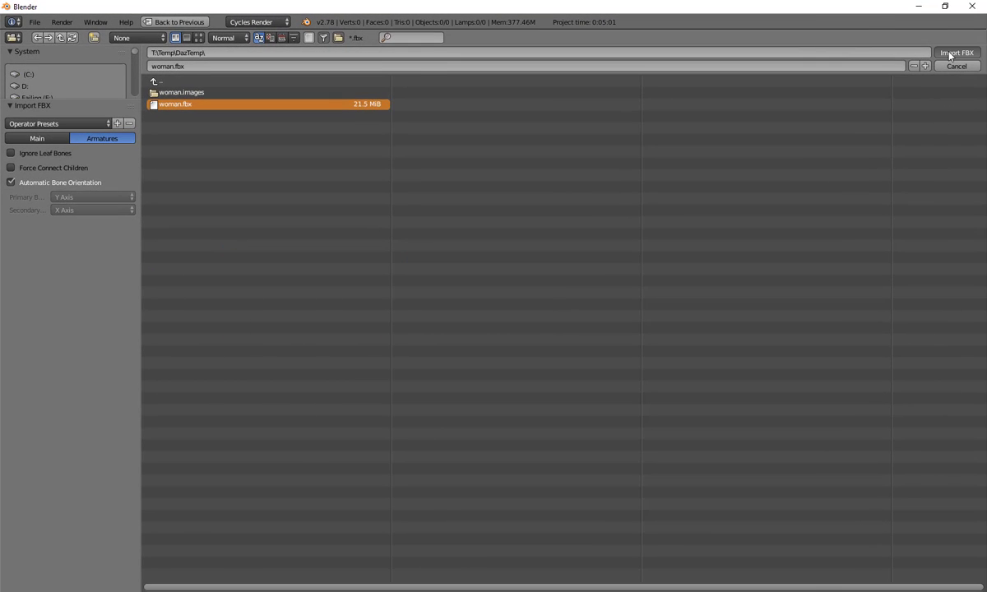
click(954, 53)
Inspect the imported figure in wireframe and solid views, then select the body mesh.
key(z)
scroll(471, 330, up, 3)
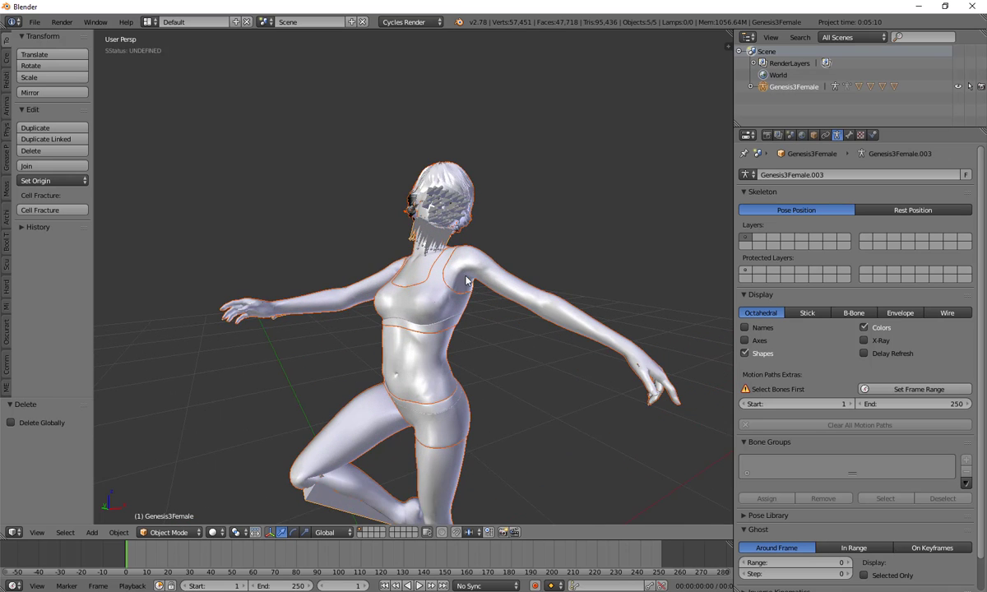
scroll(577, 200, up, 2)
key(z)
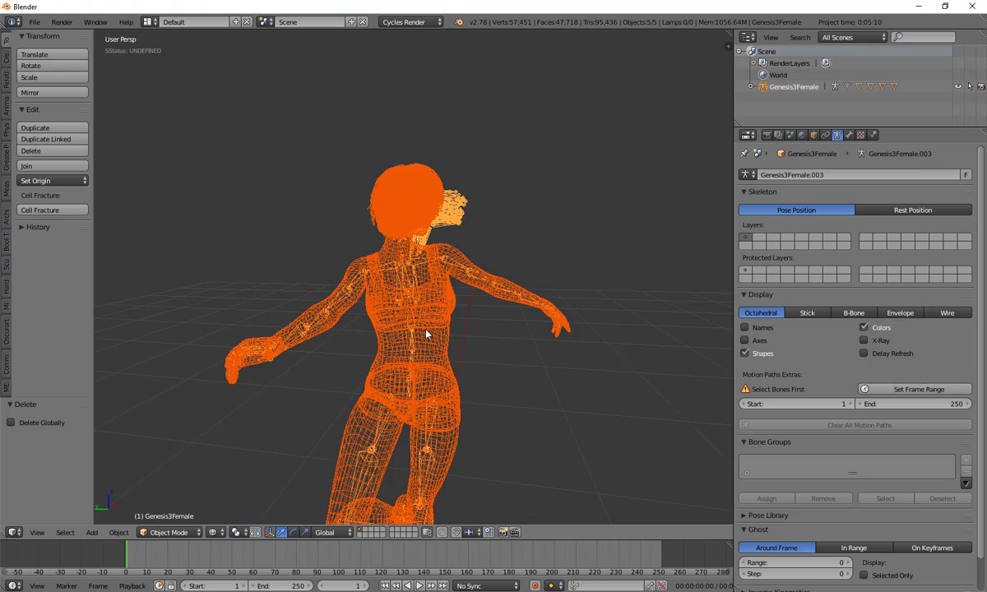
mouse_move(399, 308)
middle_down()
mouse_move(483, 294)
mouse_move(383, 303)
mouse_move(458, 329)
middle_up()
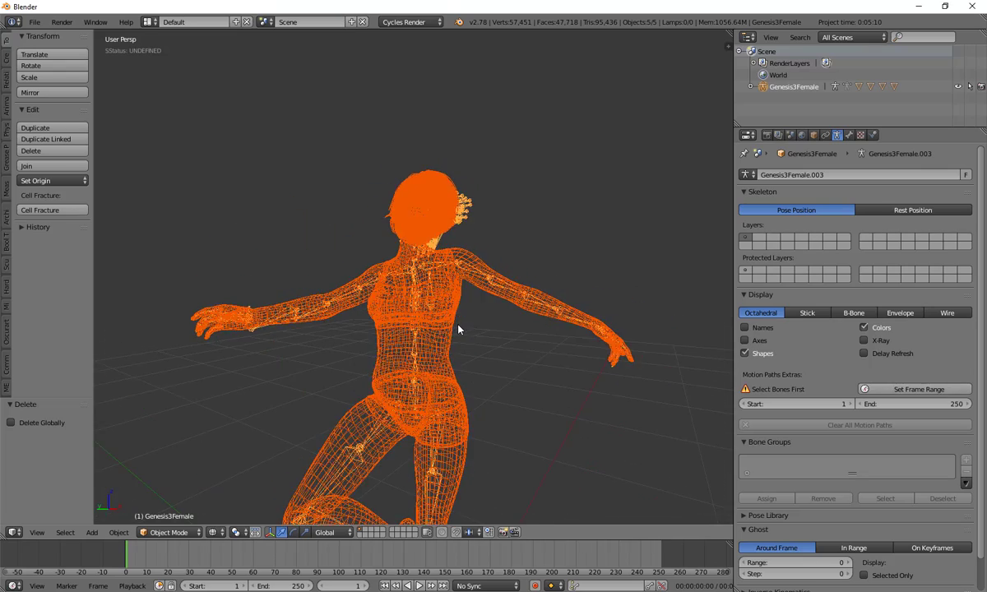
key(z)
mouse_move(539, 205)
middle_down()
mouse_move(593, 222)
mouse_move(572, 227)
middle_up()
scroll(535, 212, up, 2)
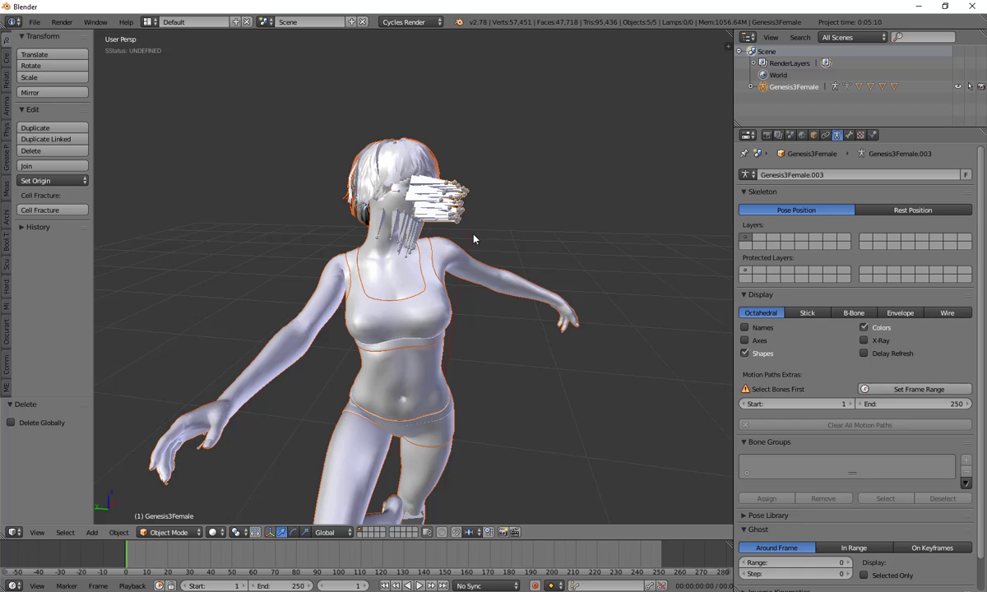
scroll(472, 243, up, 2)
scroll(469, 263, up, 1)
right_click(470, 262)
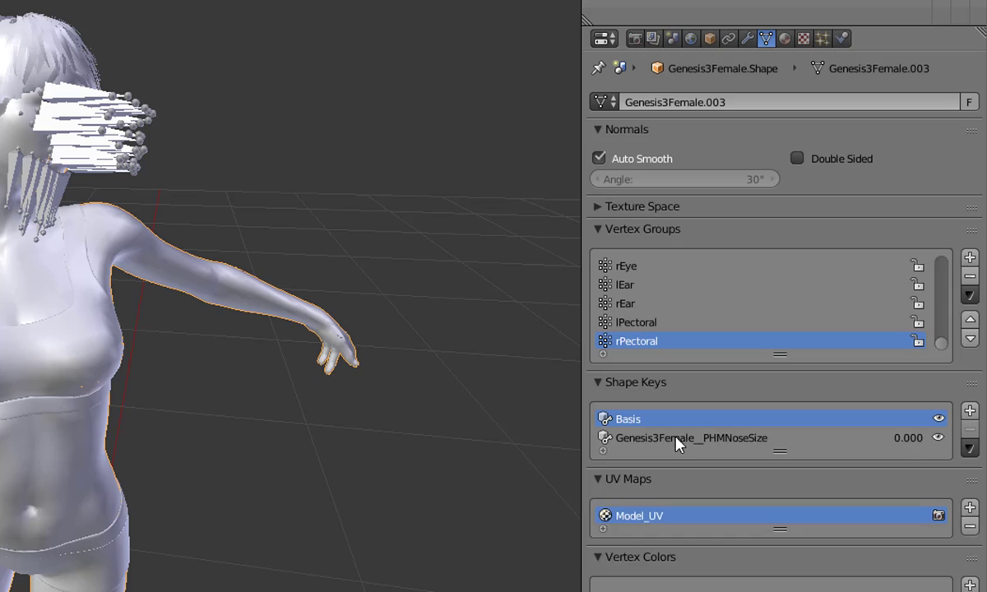
Raise the Genesis3Female__PHMNoseSize shape key to 1.000 while viewing the side profile in wireframe.
click(731, 438)
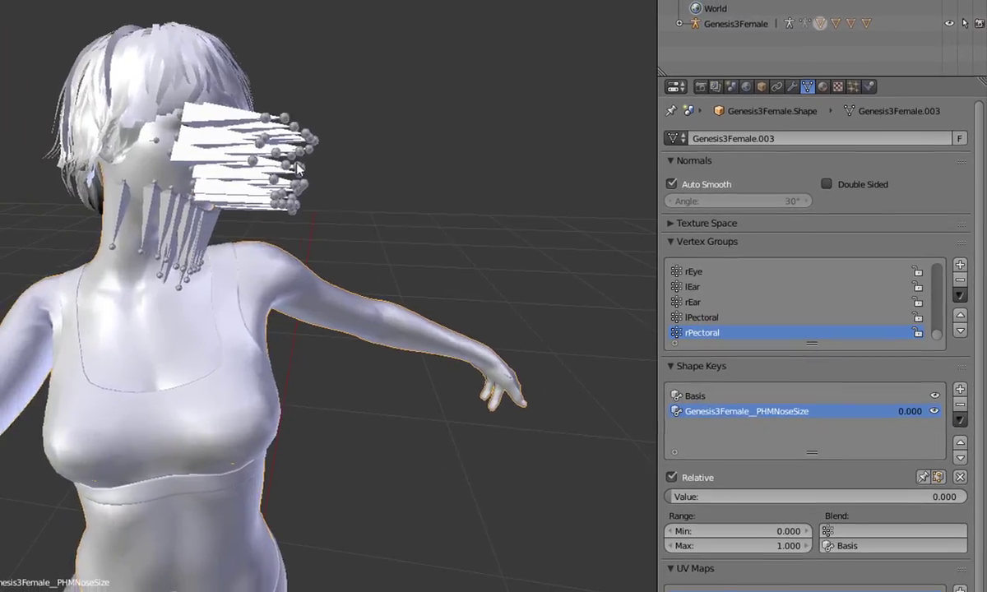
key(z)
mouse_move(308, 126)
middle_down()
mouse_move(403, 126)
mouse_move(427, 165)
mouse_move(451, 170)
middle_up()
scroll(458, 170, up, 2)
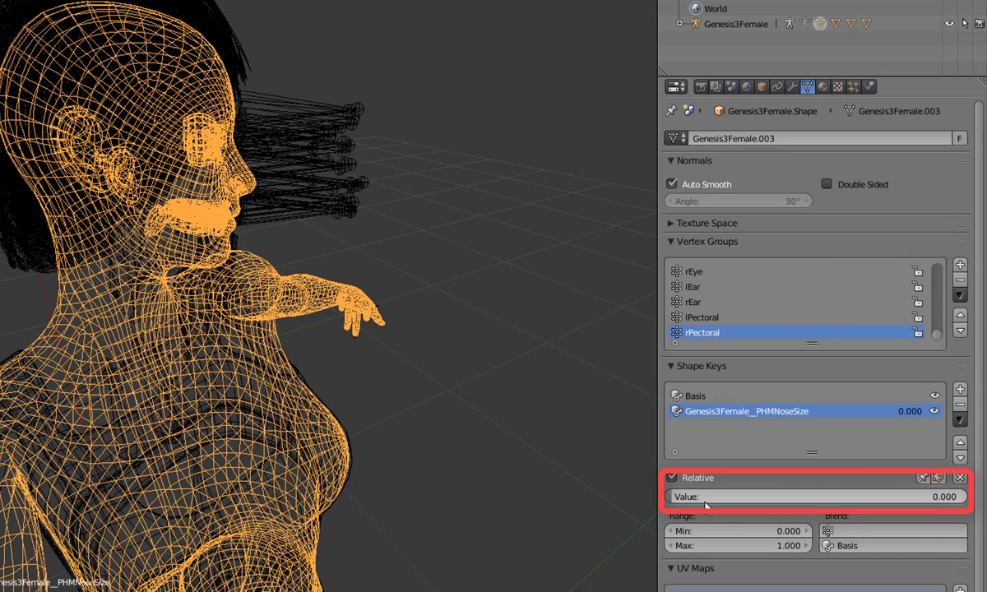
mouse_move(720, 497)
mouse_down()
mouse_move(967, 496)
mouse_move(671, 497)
mouse_move(967, 497)
mouse_up()
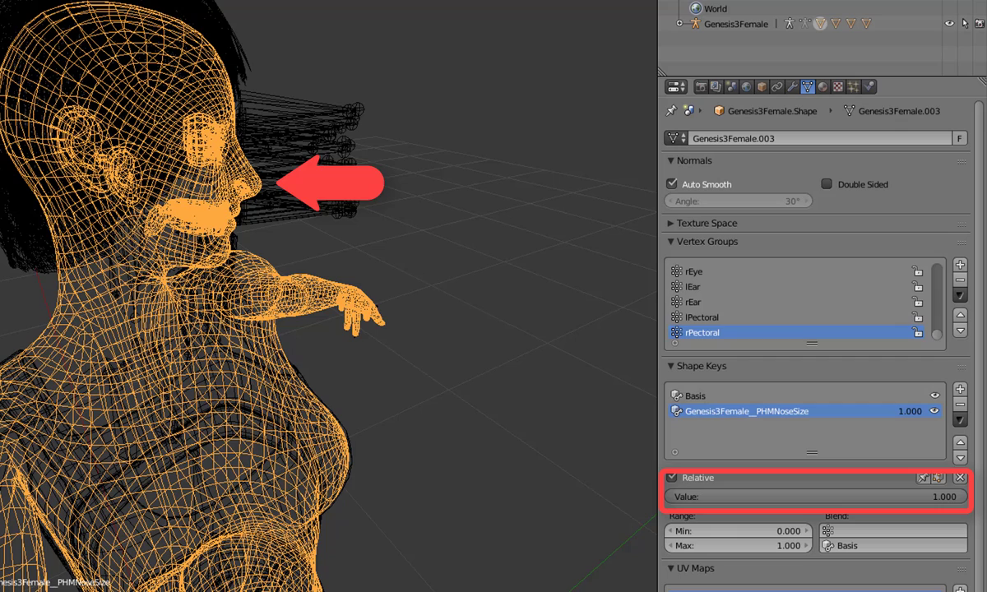